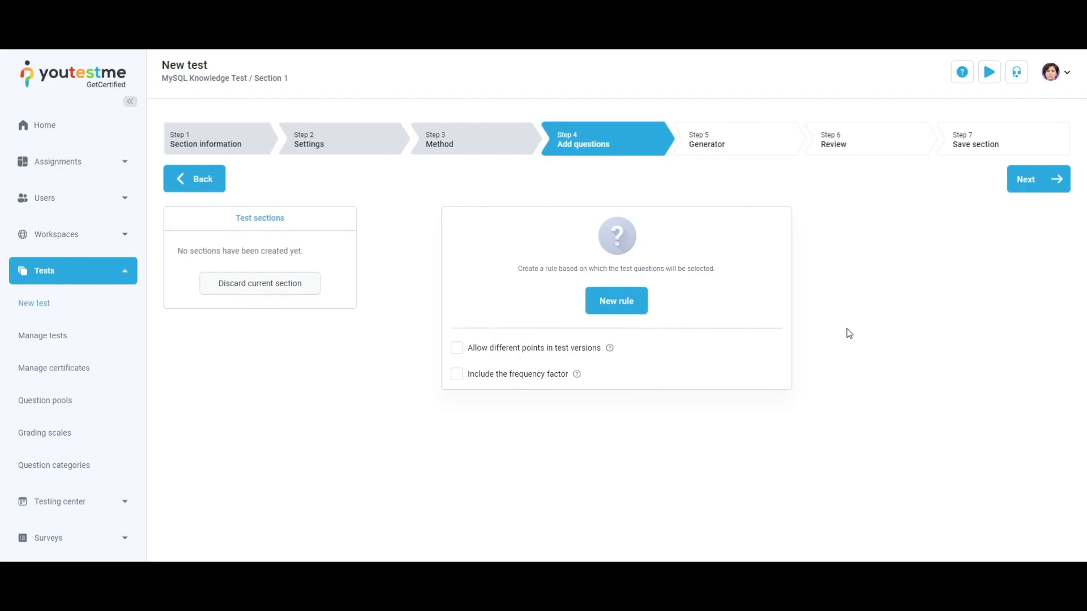
Try allowing different points in test versions and include the frequency factor for the section's question selection.
left_click(456, 350)
left_click(456, 377)
Create a rule that selects 5 questions from the Singapore Driving License pool 4A (Public Service Vehicles - Small Bus, V).
left_click(603, 310)
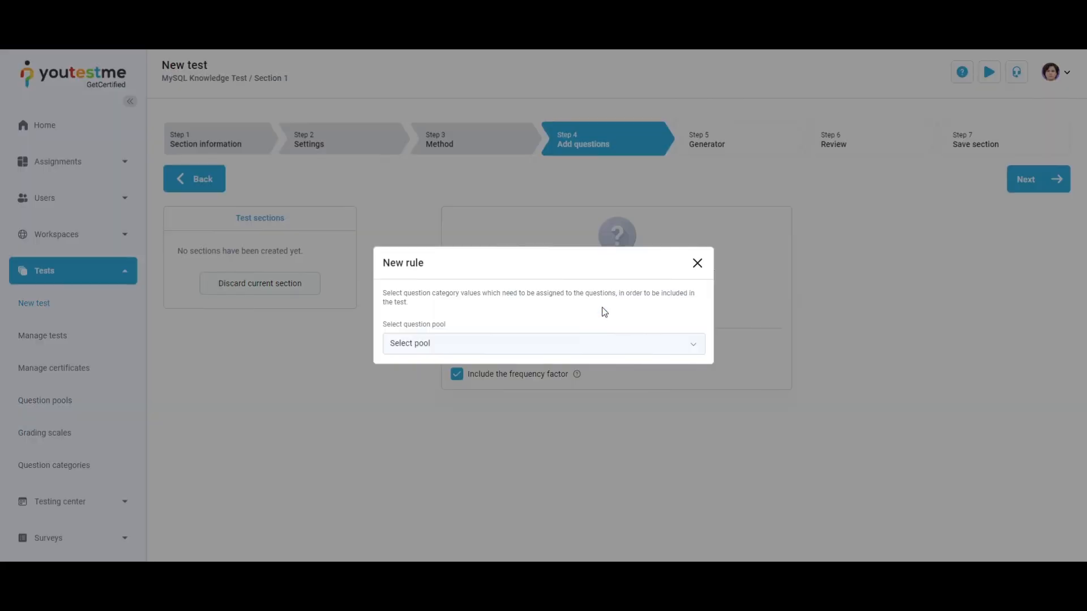
left_click(691, 342)
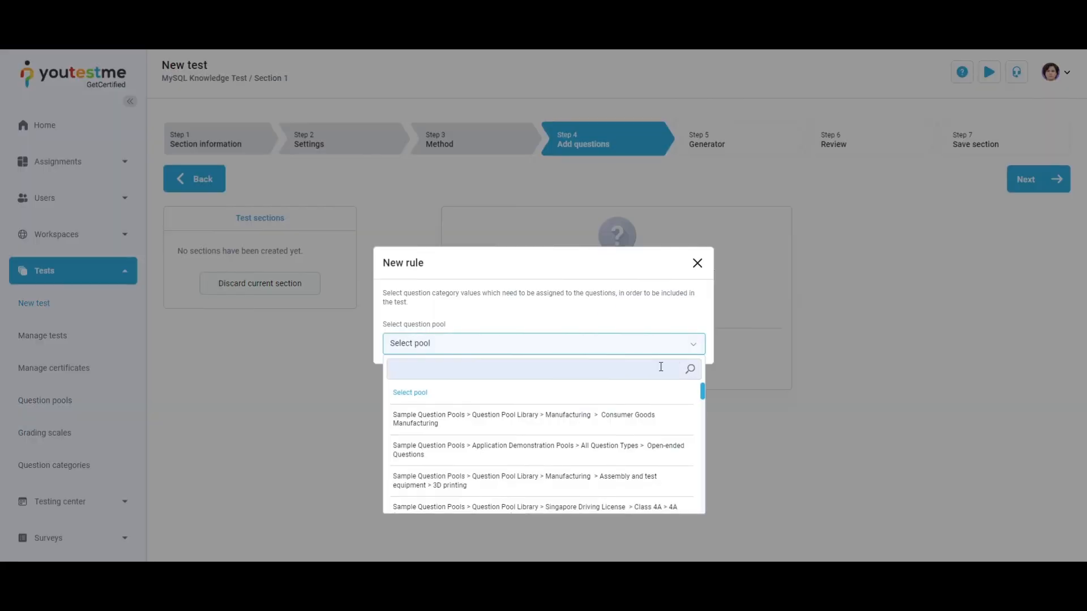
scroll(599, 495, "down", 3)
left_click(606, 444)
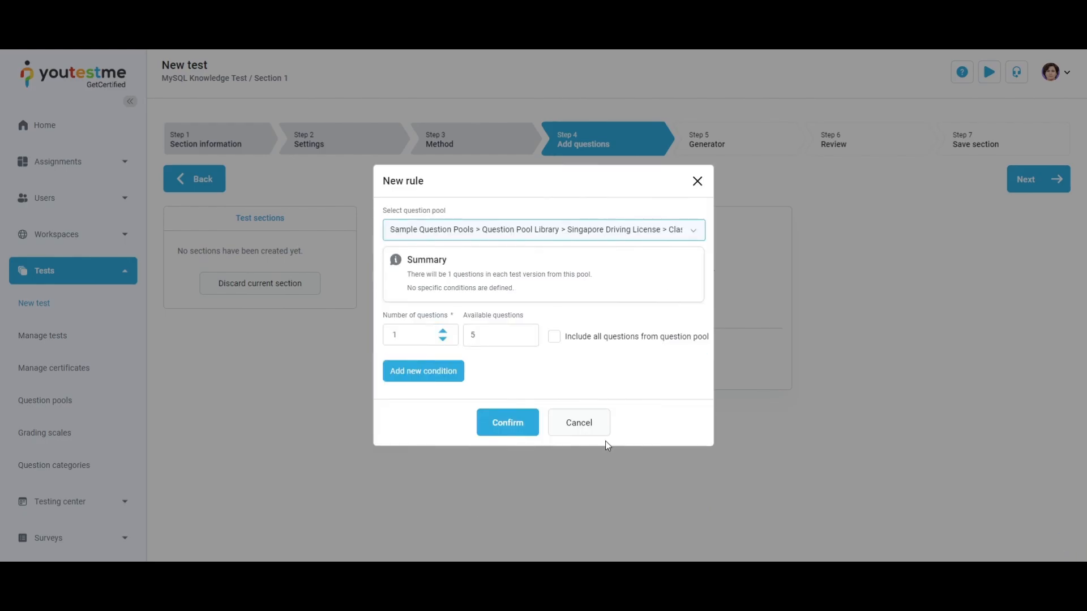
triple_click(447, 330)
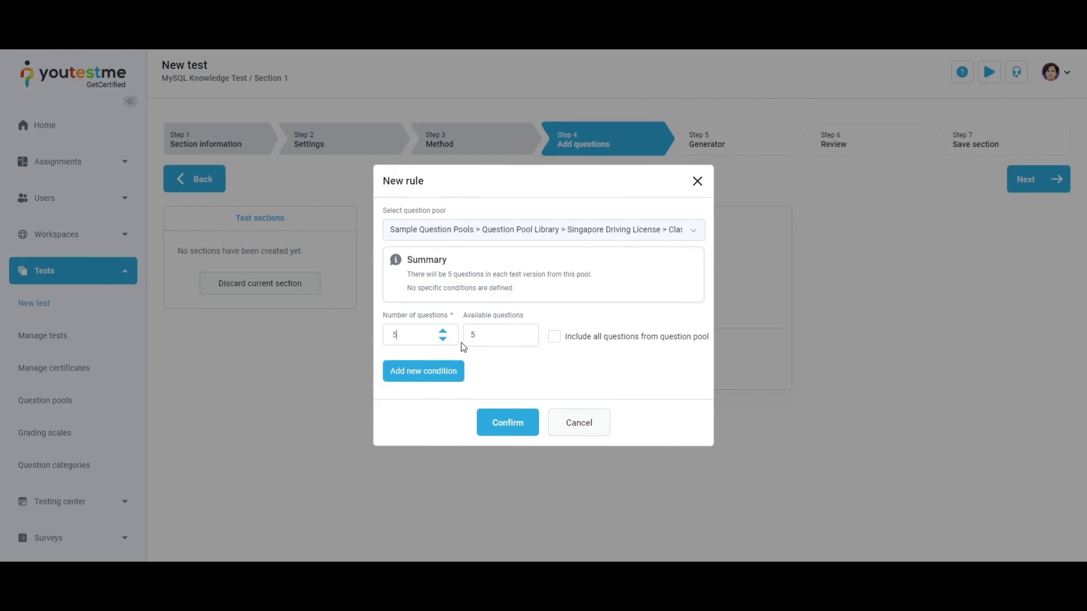
Include all questions from the pool and add a Pre-post category condition with the values Post and Pre.
left_click(554, 339)
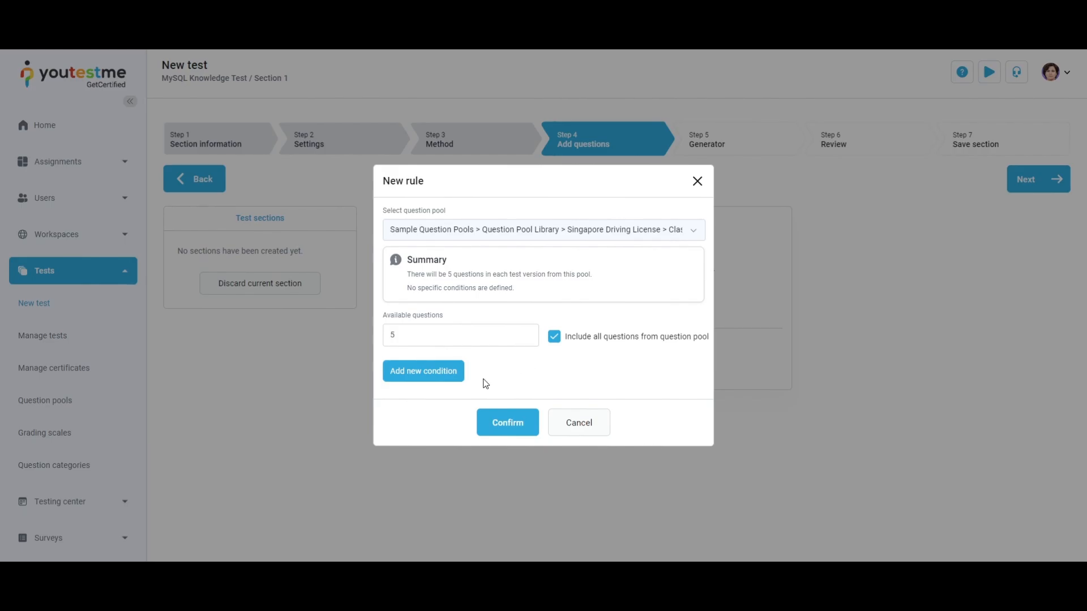
left_click(426, 378)
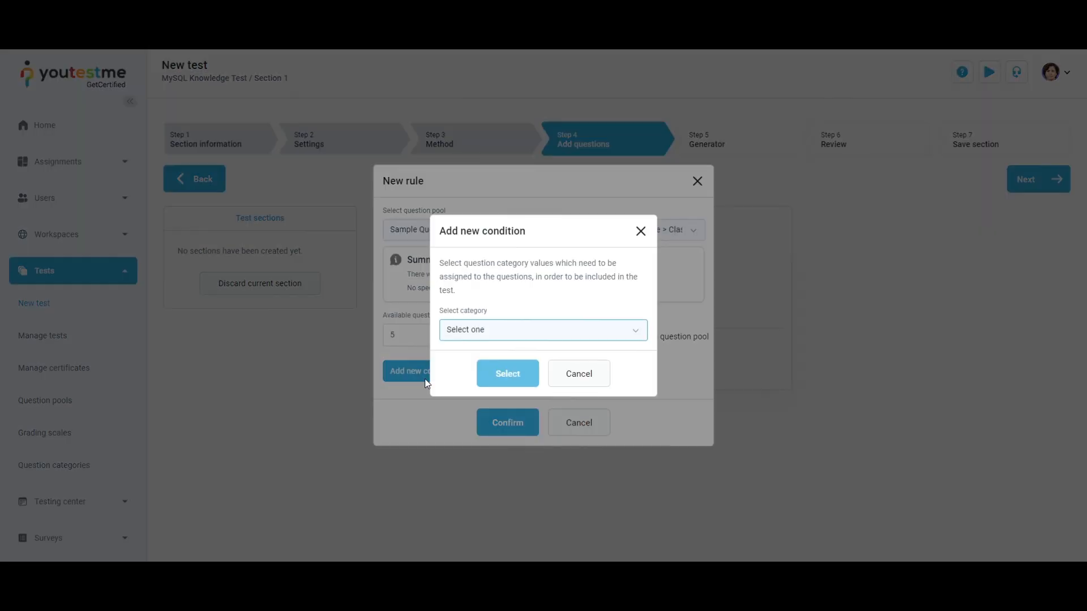
left_click(629, 337)
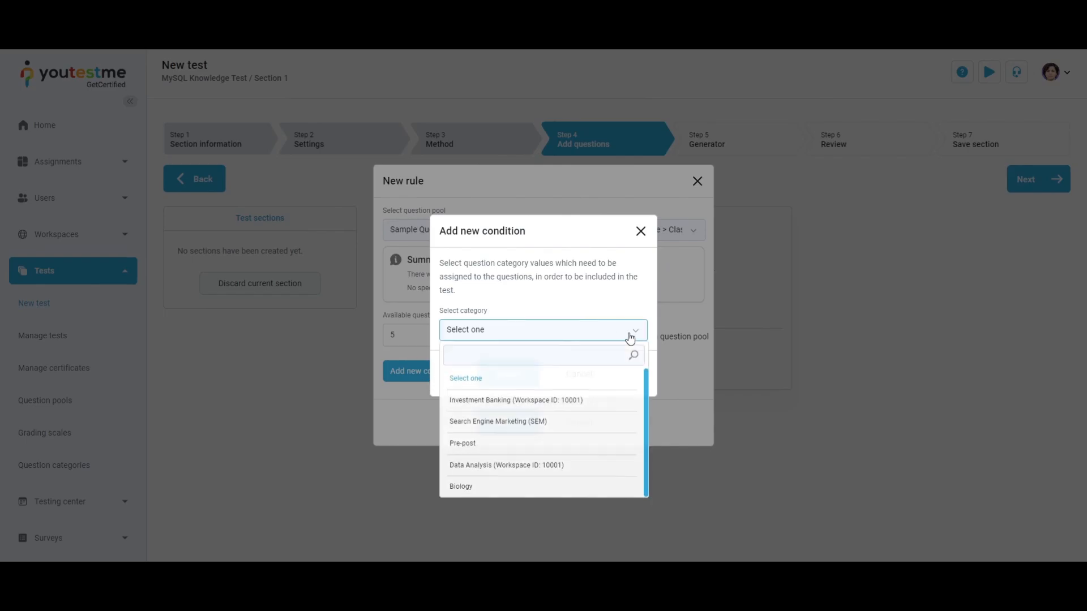
left_click(589, 445)
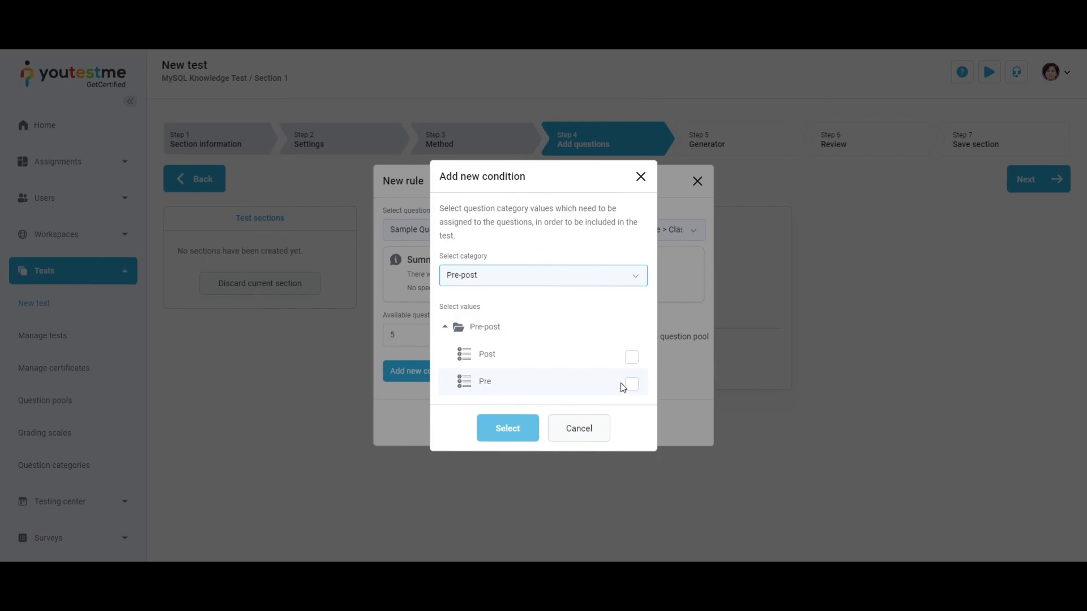
left_click(632, 358)
left_click(635, 390)
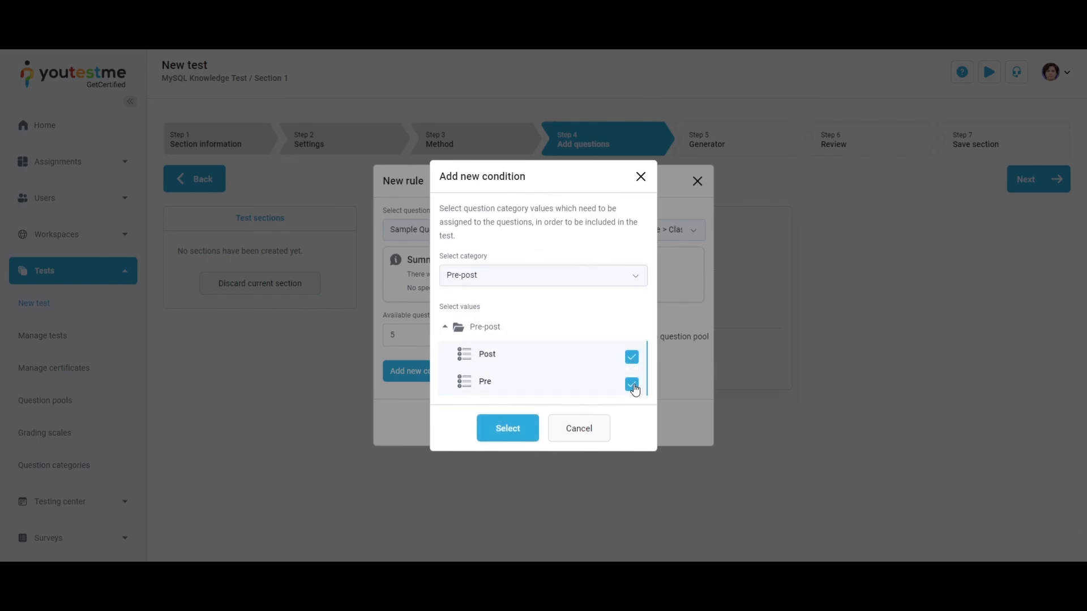
left_click(526, 426)
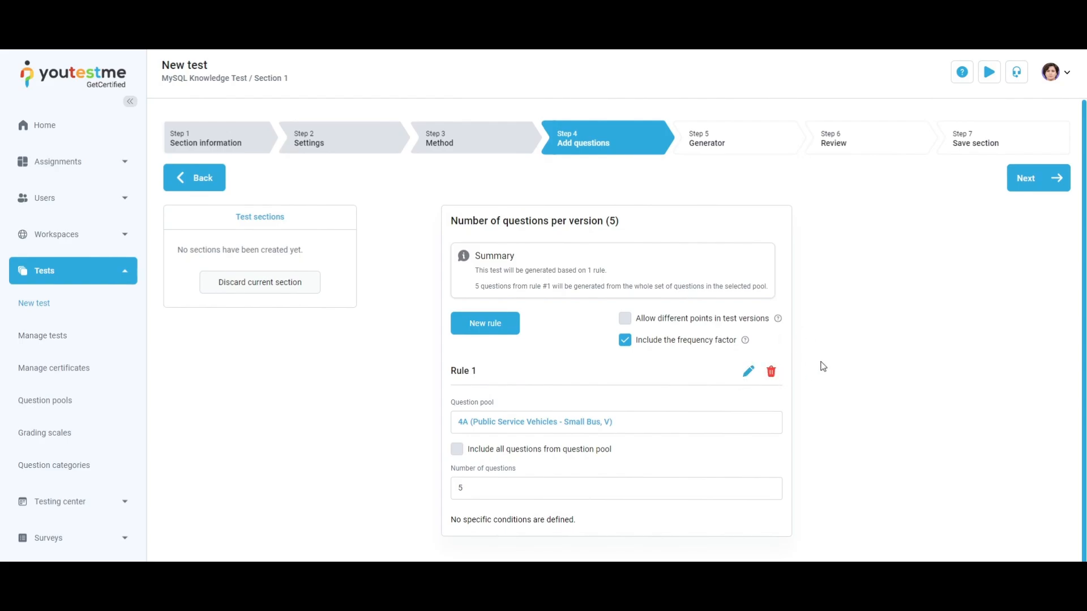
Proceed to the Generator step and set the number of unique test versions to 40, without dynamic generation.
left_click(1037, 193)
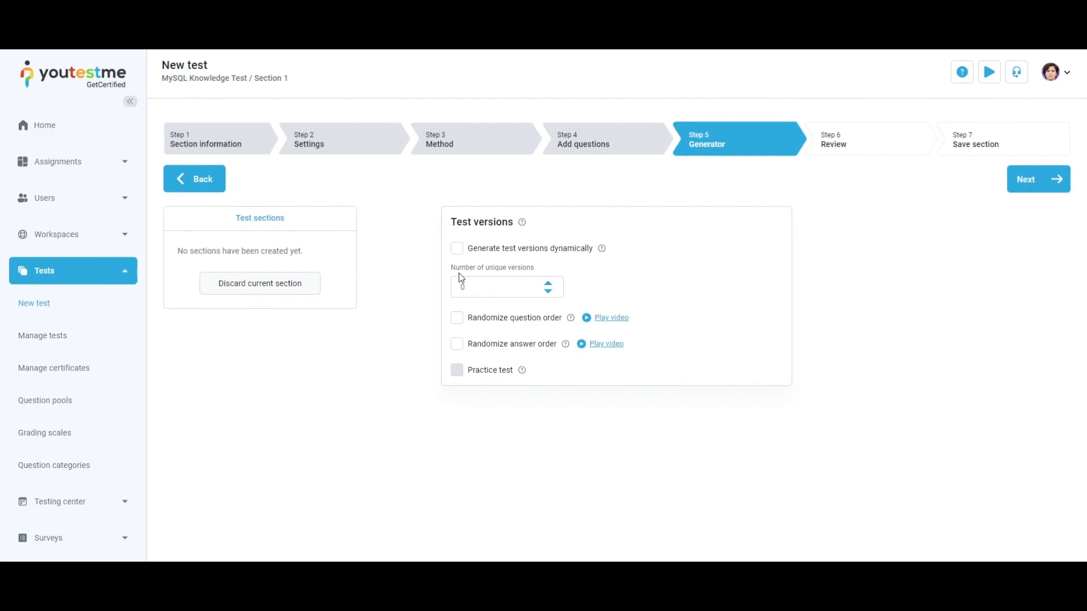
left_click(458, 248)
left_click(461, 249)
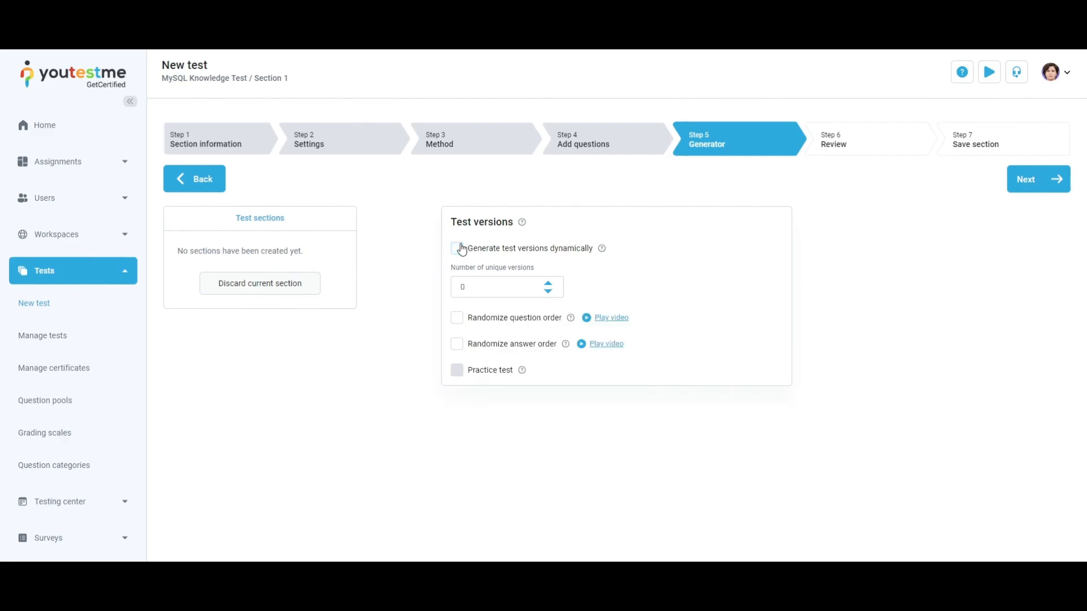
left_click(548, 284)
left_click(548, 283)
left_click(548, 284)
type("1")
left_click(548, 284)
left_click(548, 284)
left_click(548, 284)
left_click(548, 284)
left_click(547, 284)
left_click(548, 283)
left_click(548, 284)
left_click(548, 283)
left_click(548, 284)
Randomize both the question order and the answer order for the test versions.
left_click(458, 320)
left_click(454, 347)
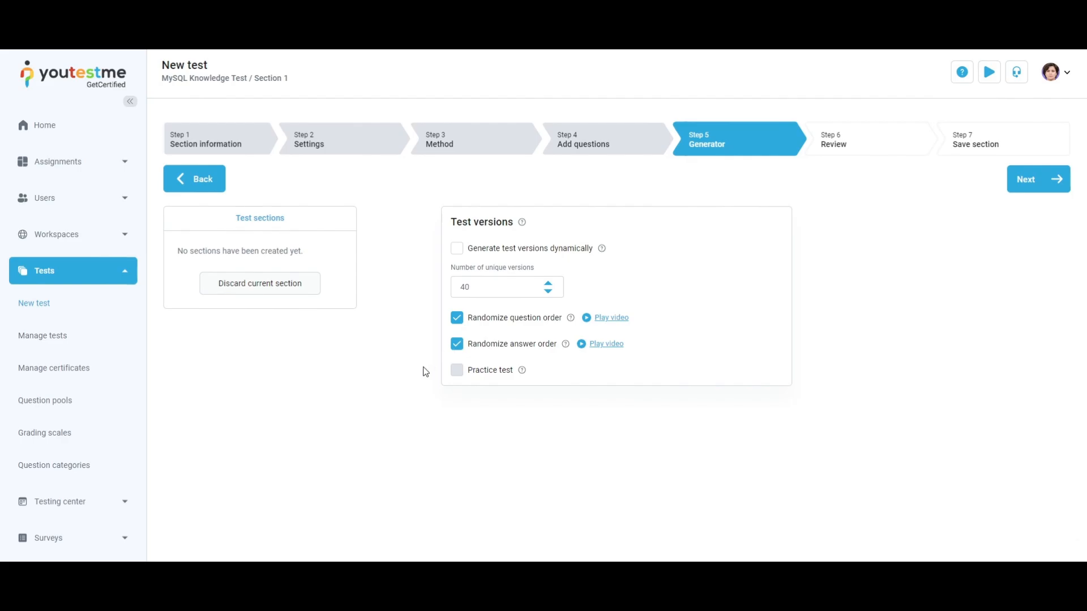